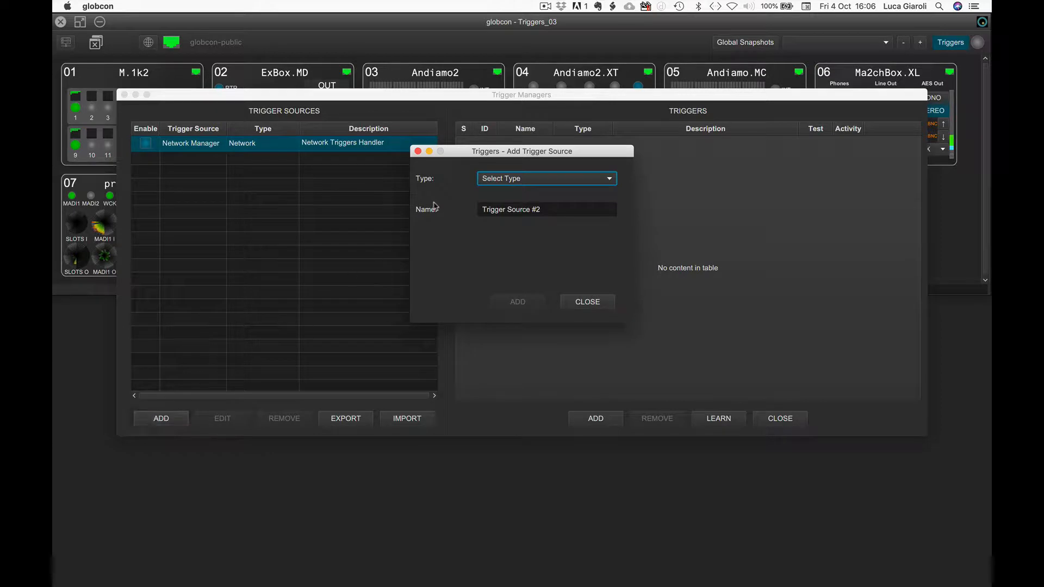
# Add a MIDI Manager trigger source named MIDI KEYBOARD using CoreMIDI4J - Oxygen 49 as MIDI input, and close the trigger managers
pyautogui.click(498, 179)
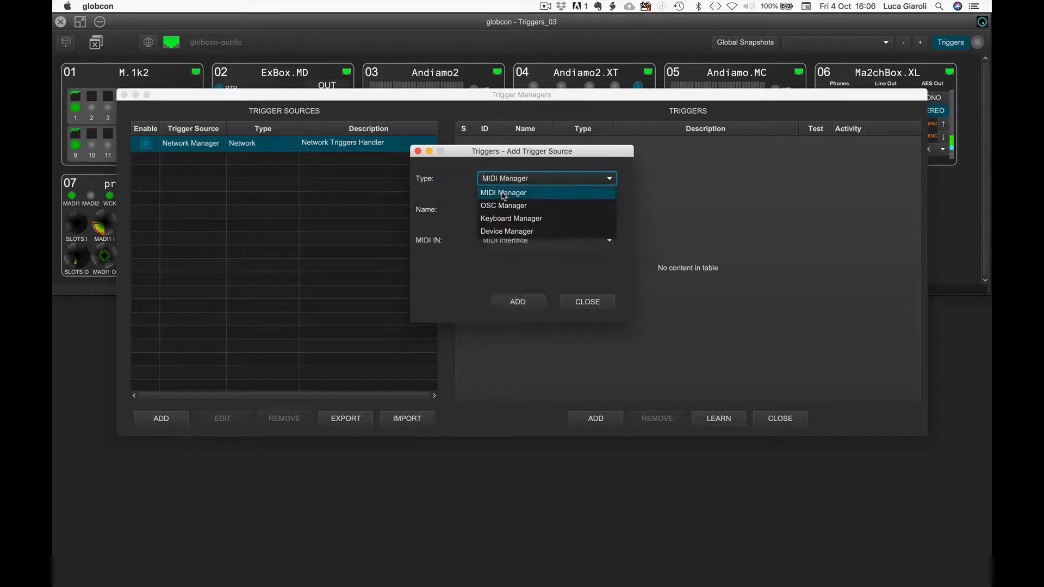
pyautogui.click(501, 193)
pyautogui.click(493, 212)
pyautogui.moveTo(492, 214); pyautogui.dragTo(378, 210)
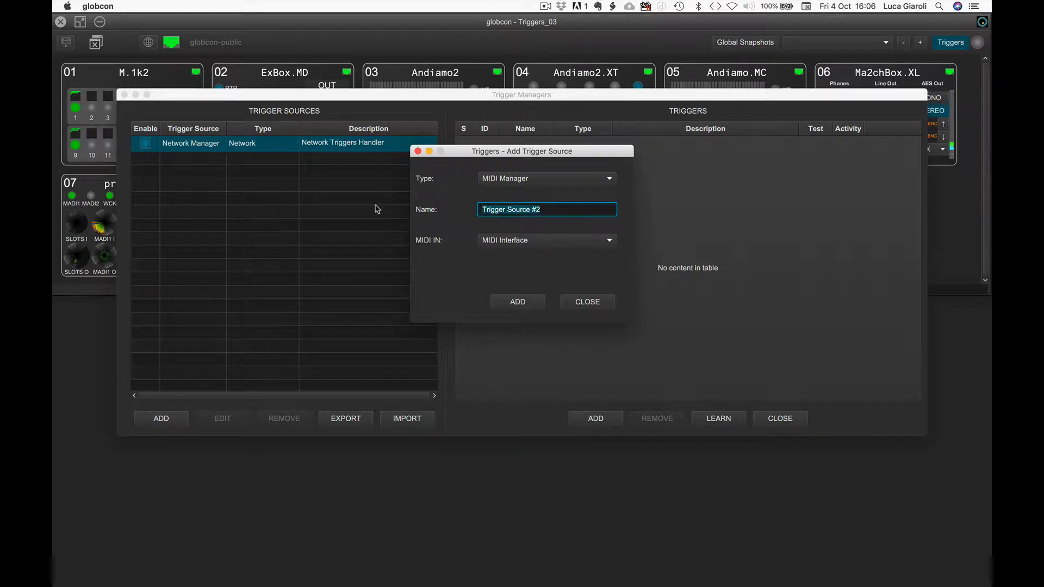
pyautogui.write('MIDI KEYBOARD')
pyautogui.click(535, 240)
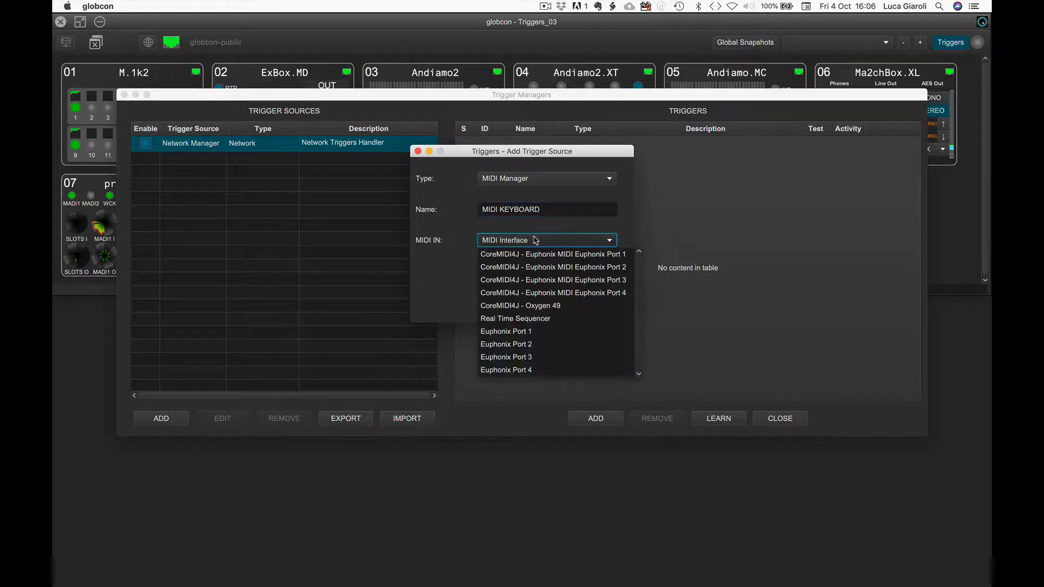
pyautogui.click(520, 305)
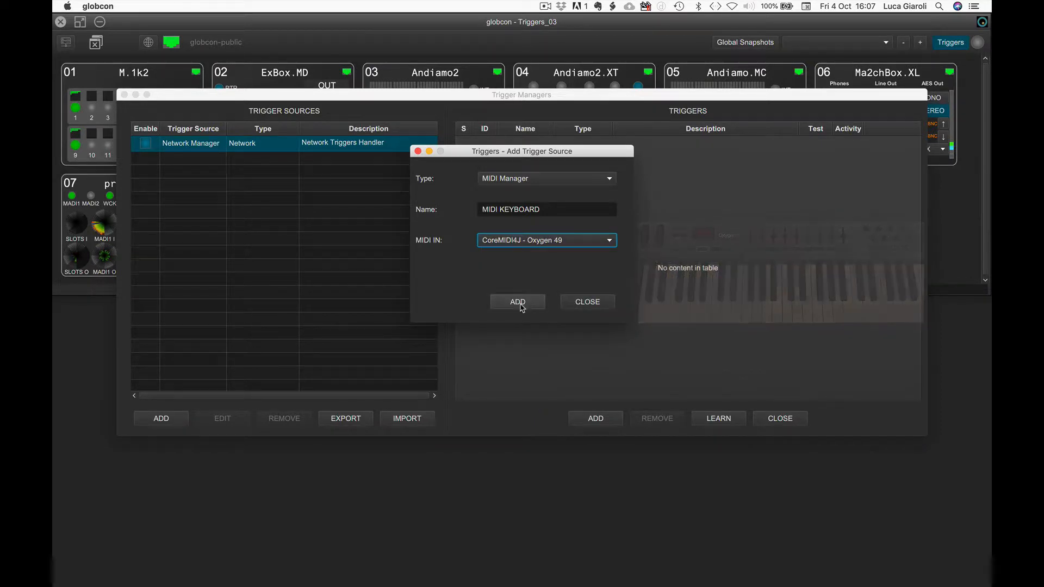
pyautogui.click(518, 302)
pyautogui.click(185, 166)
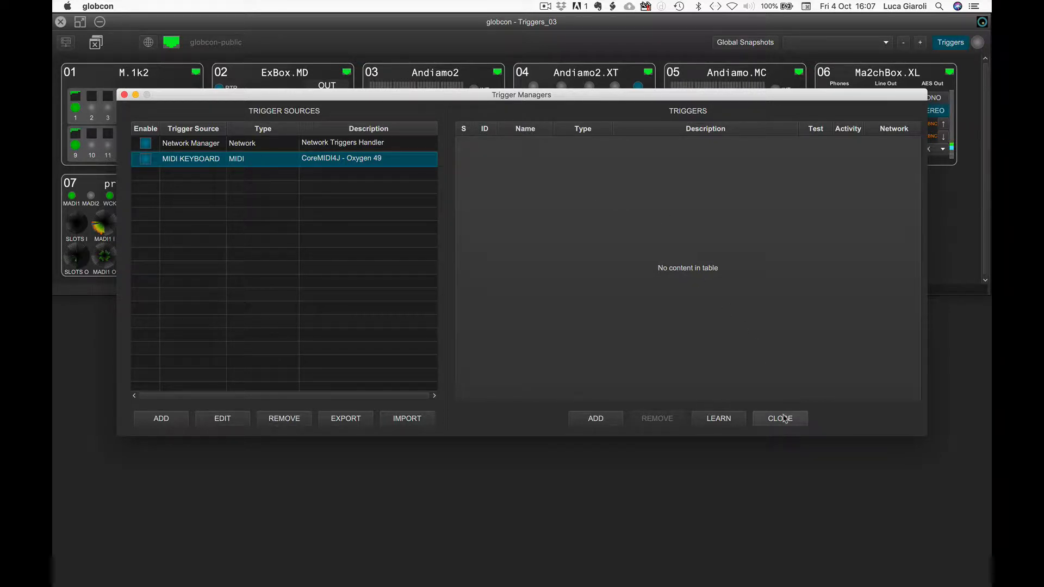
pyautogui.click(785, 419)
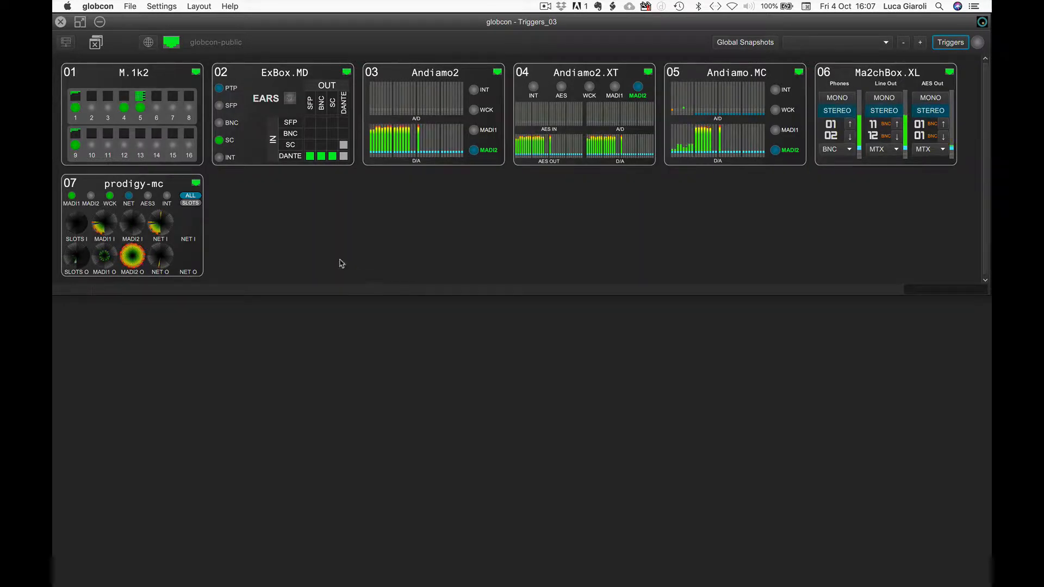
# Assign learned level triggers to prodigy-mc input channels SLOT1 In 1 to 8, clear the channel selection and close the device view
pyautogui.doubleClick(152, 187)
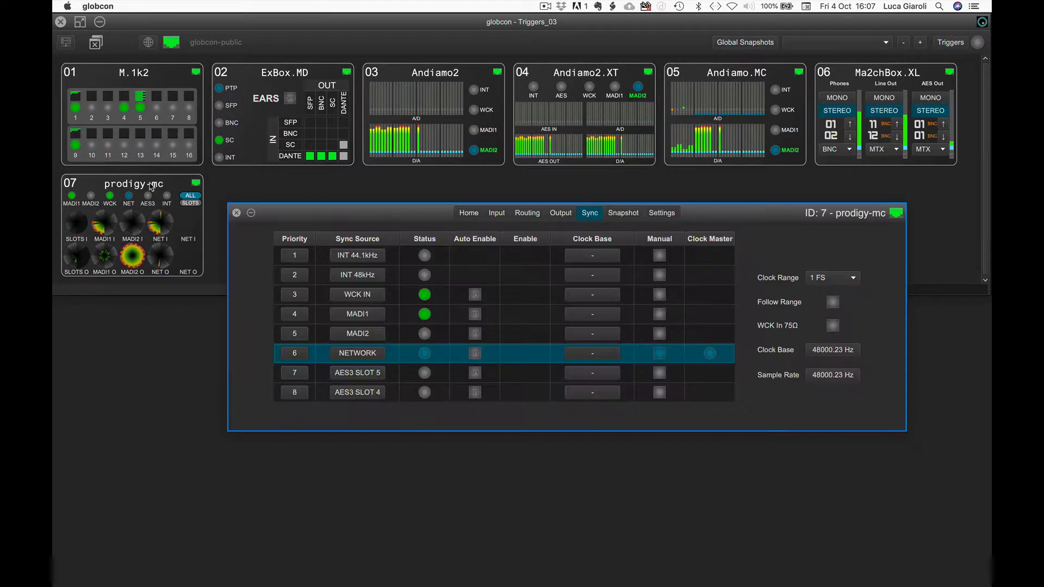
pyautogui.click(496, 214)
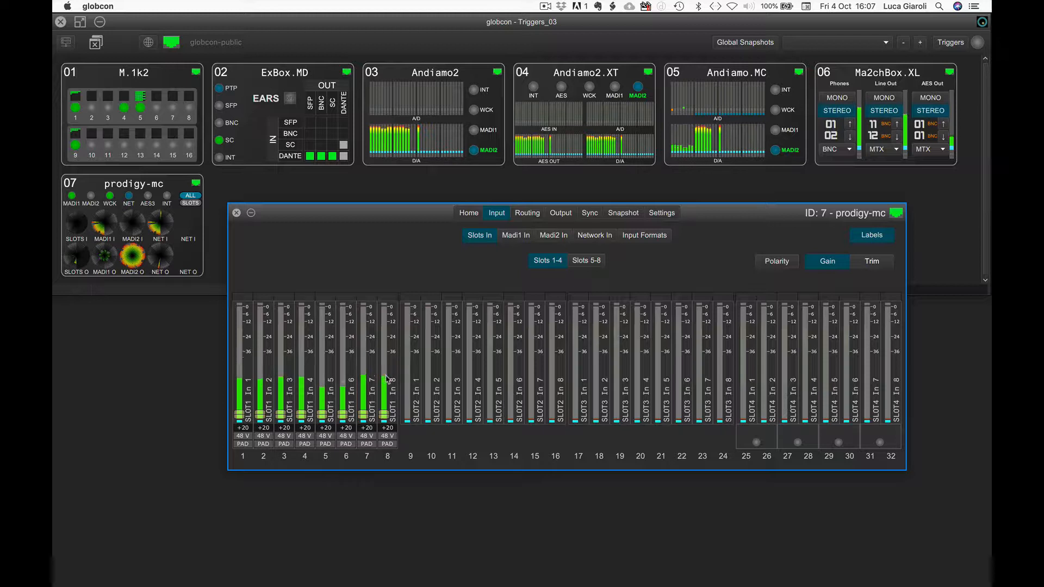
pyautogui.click(243, 356)
pyautogui.moveTo(277, 356); pyautogui.dragTo(387, 365)
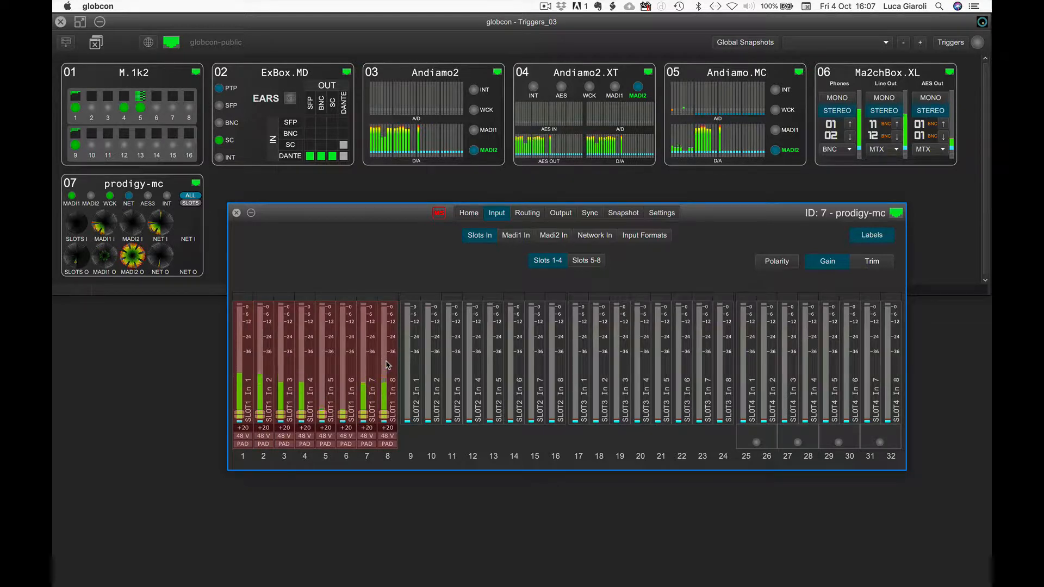
pyautogui.rightClick(388, 365)
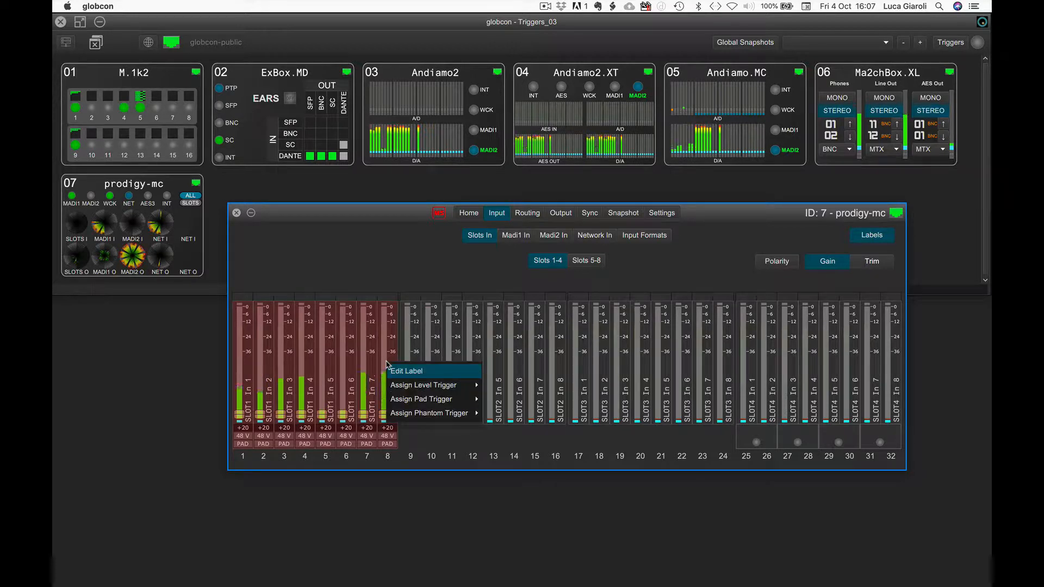
pyautogui.moveTo(400, 389)
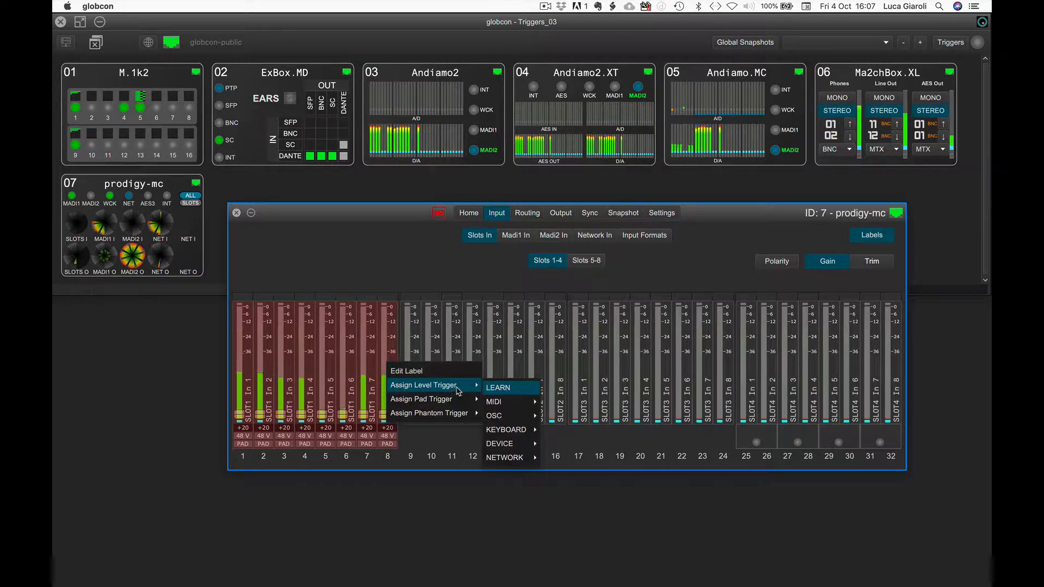
pyautogui.click(499, 389)
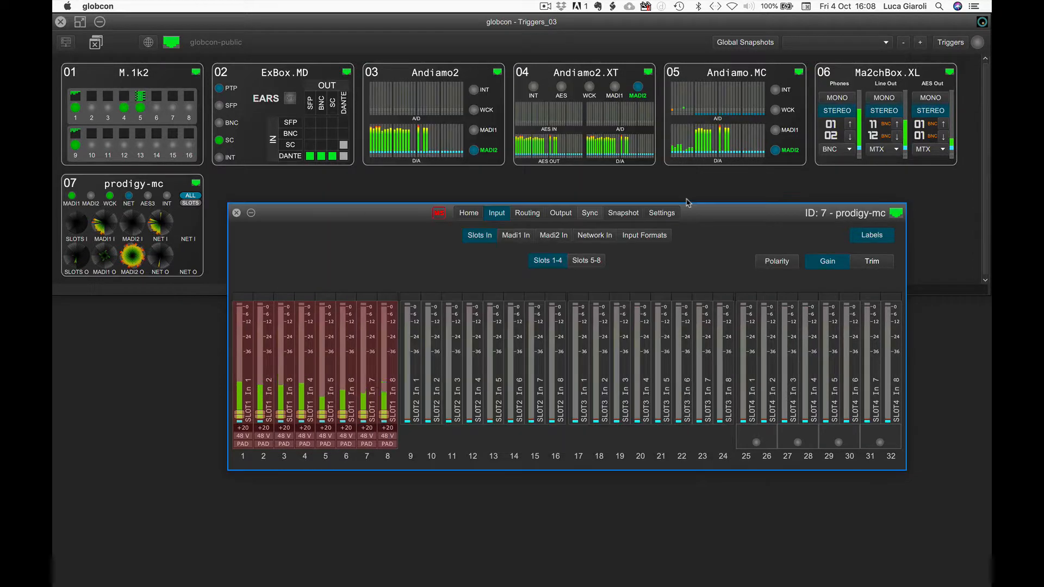
pyautogui.click(681, 201)
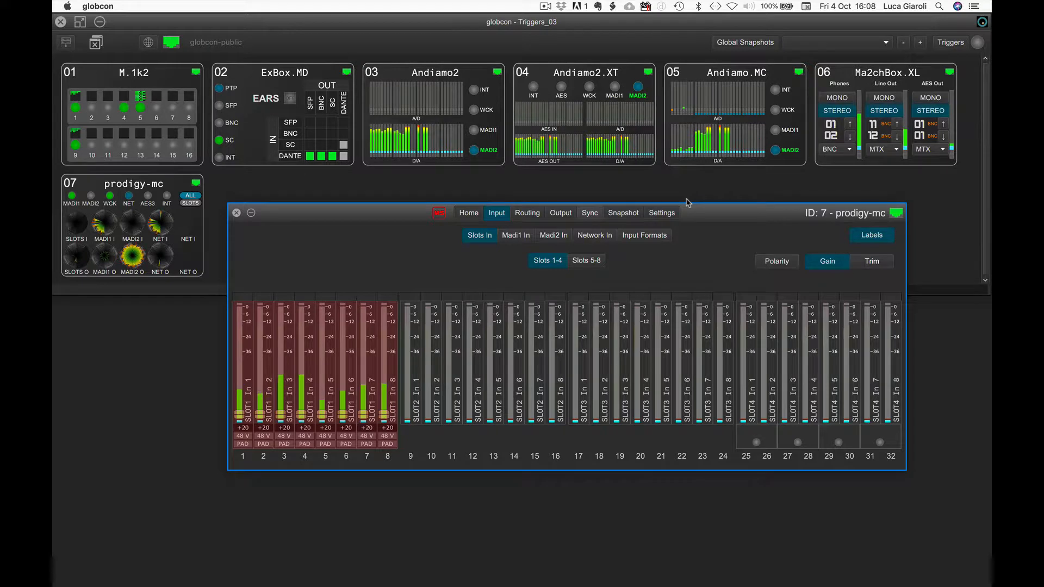
pyautogui.click(439, 212)
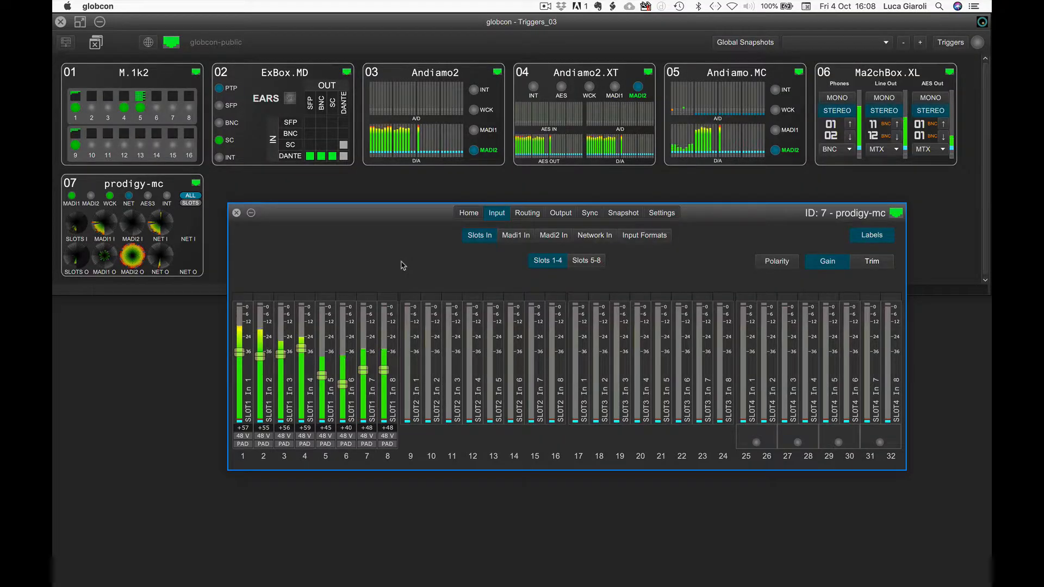
pyautogui.click(237, 214)
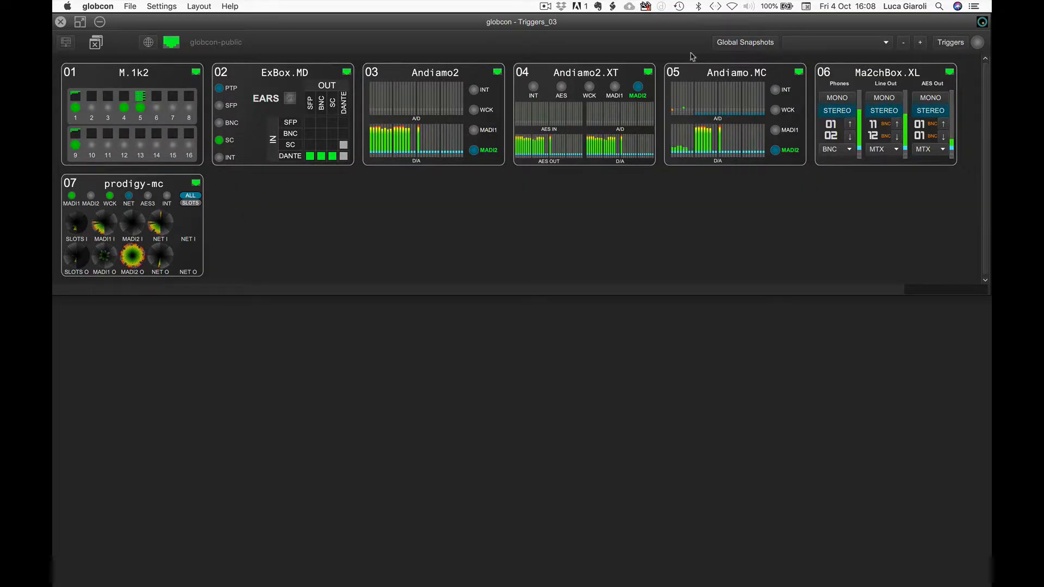
# Review the MIDI KEYBOARD trigger list and the gain actions linked to each trigger
pyautogui.click(951, 43)
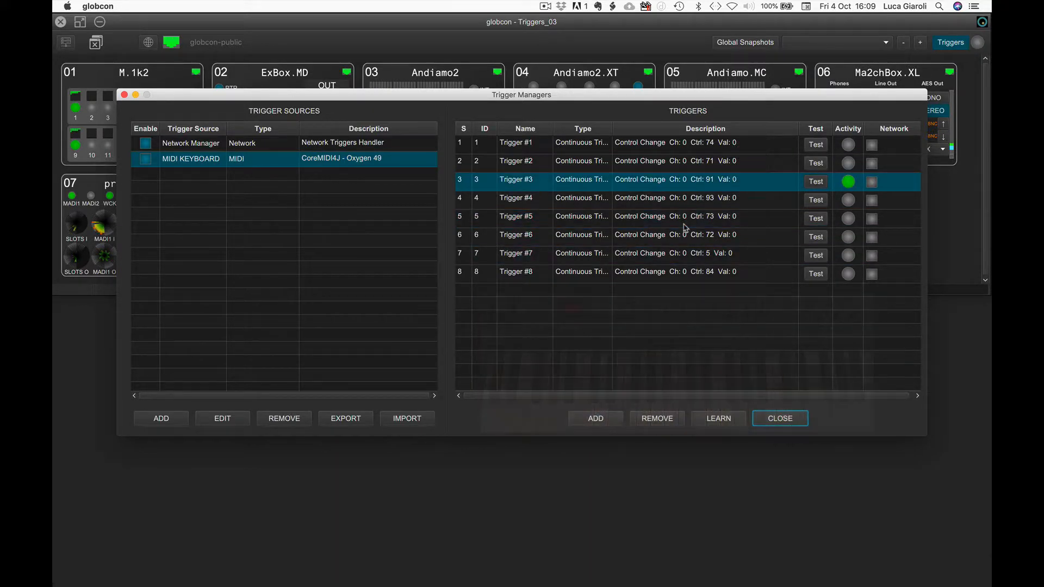
pyautogui.click(788, 420)
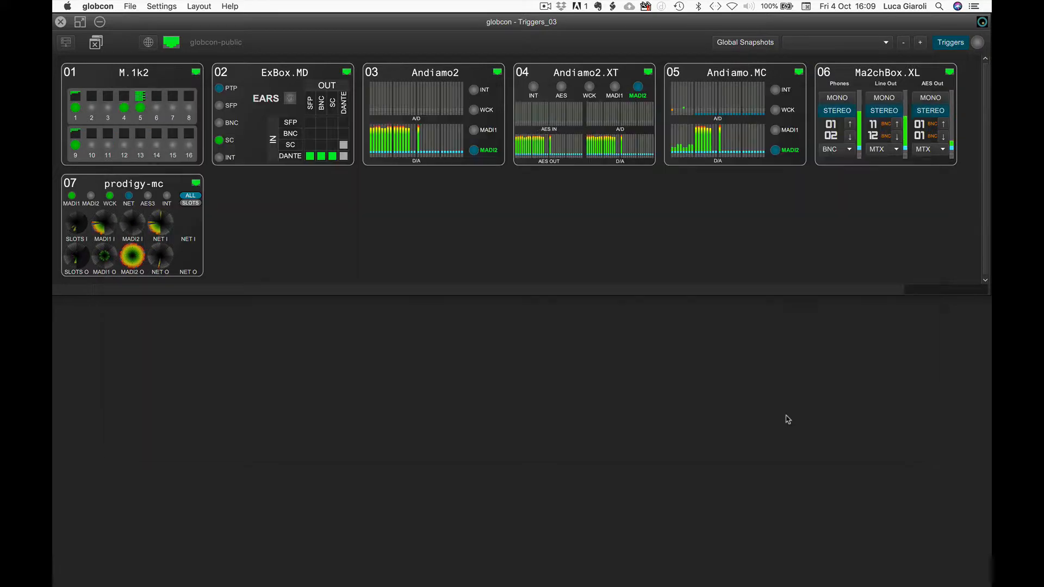
pyautogui.click(162, 6)
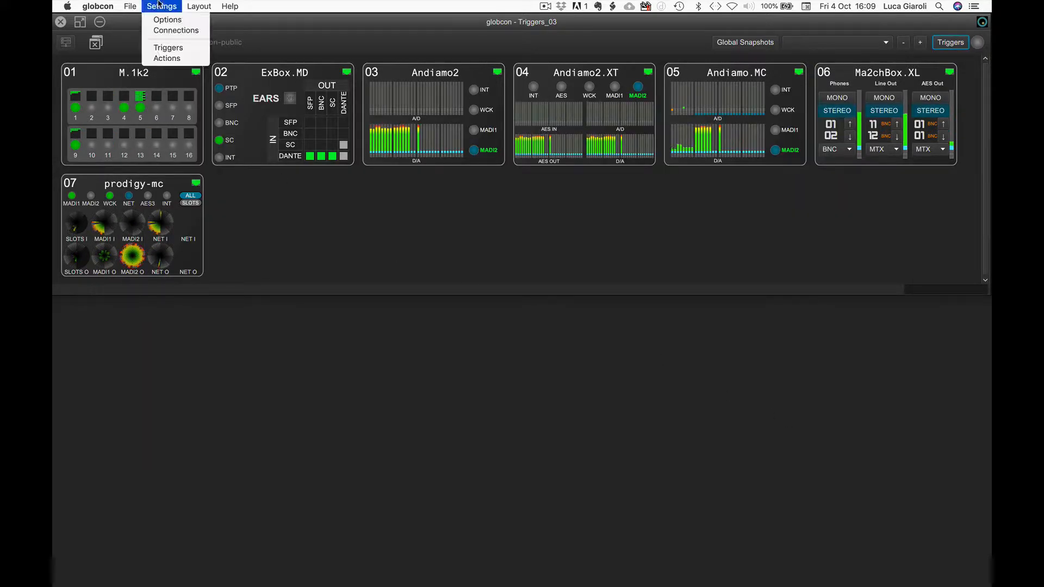
pyautogui.click(165, 54)
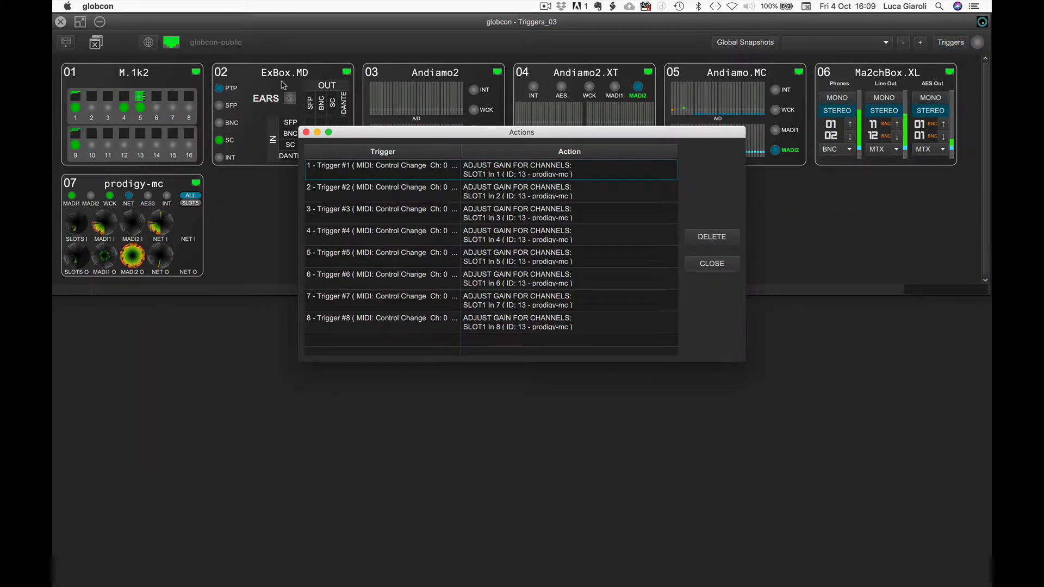
pyautogui.doubleClick(363, 135)
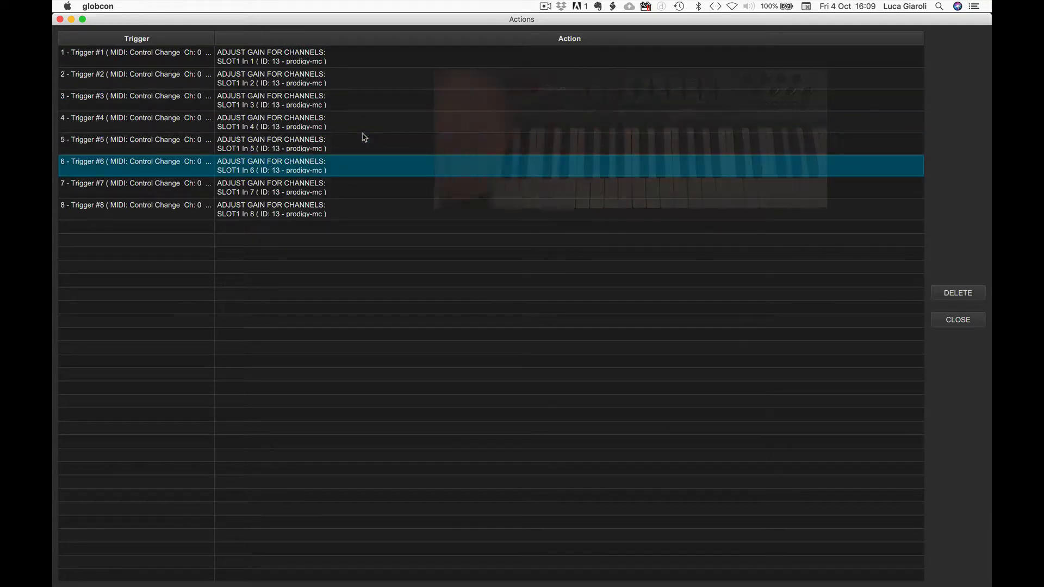
pyautogui.click(946, 323)
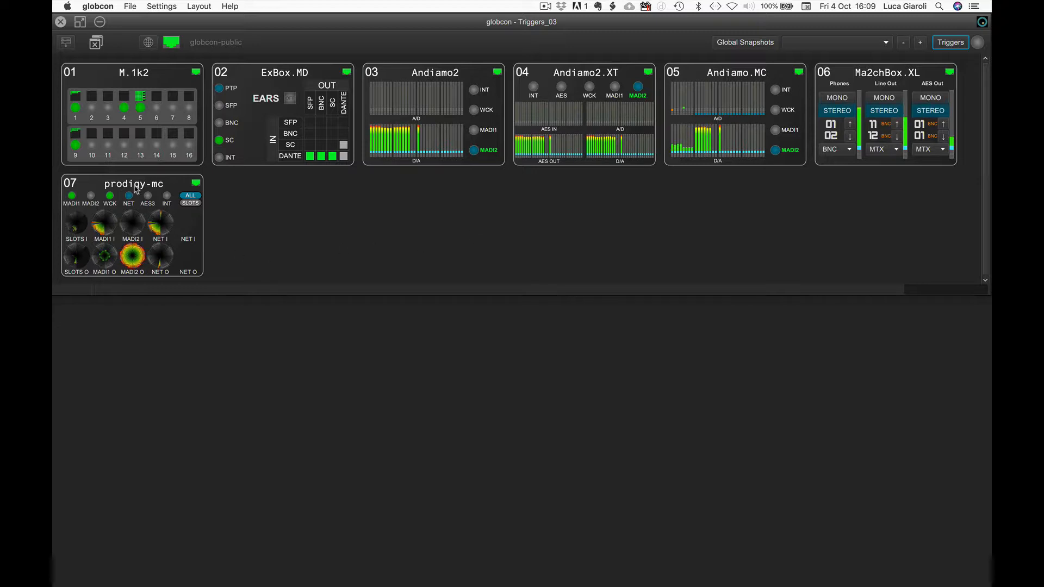
# Assign the learned Control Change Ch 0 Ctrl 1 as level trigger for the prodigy-mc Phones1 monitor output, and reopen the monitor
pyautogui.doubleClick(136, 189)
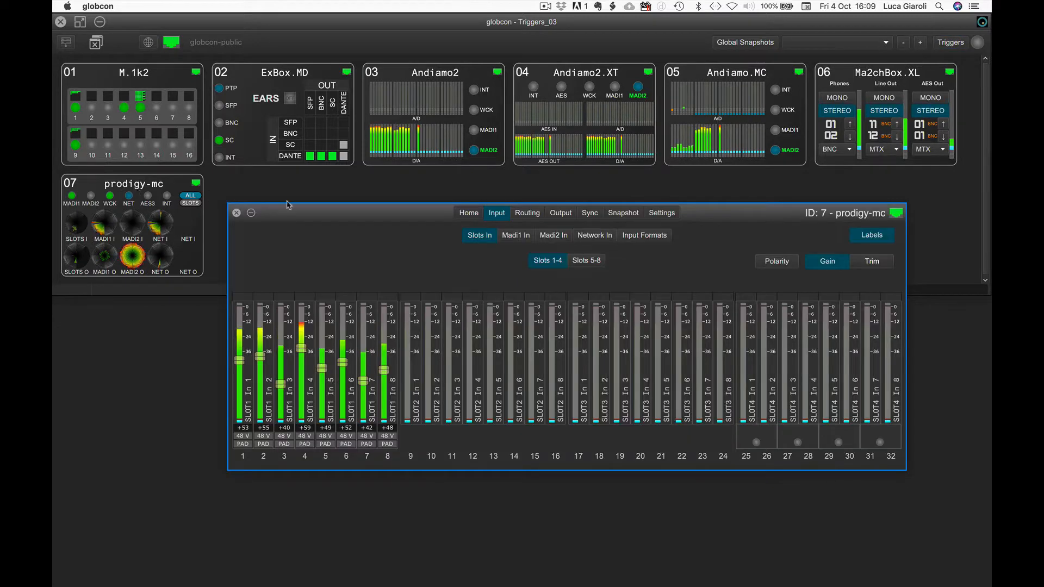
pyautogui.click(469, 213)
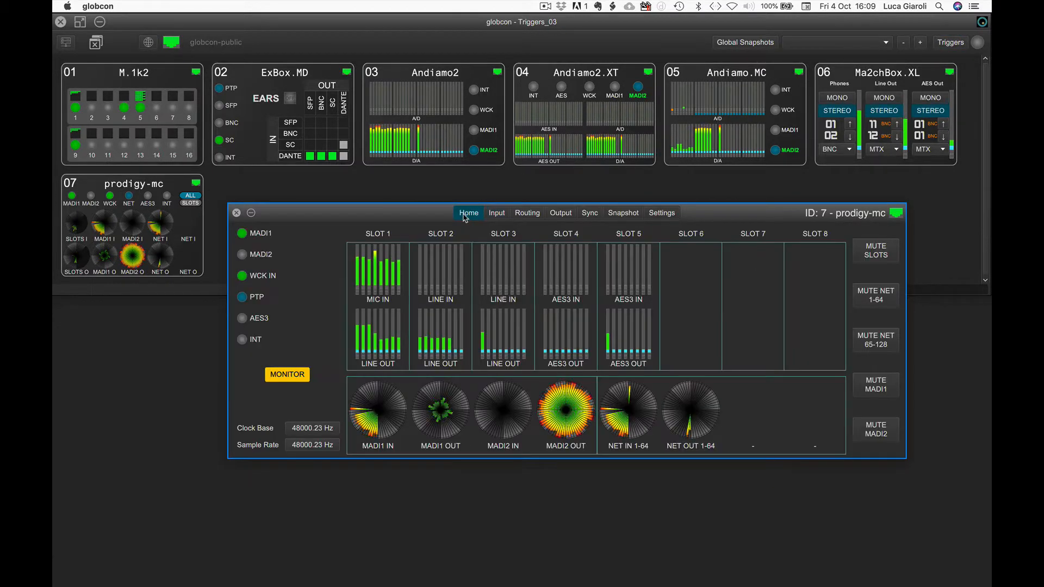
pyautogui.click(287, 374)
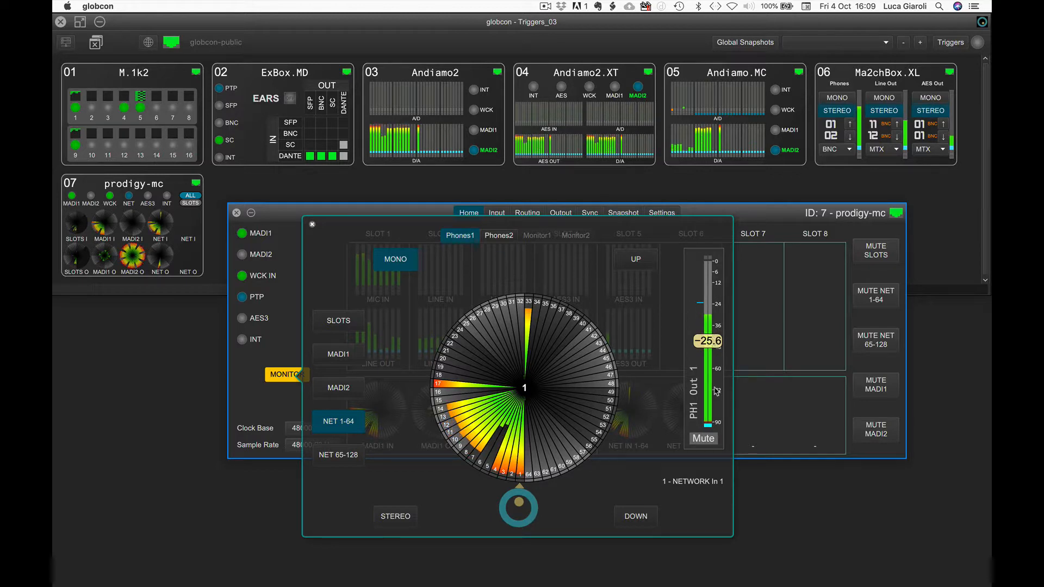
pyautogui.rightClick(709, 303)
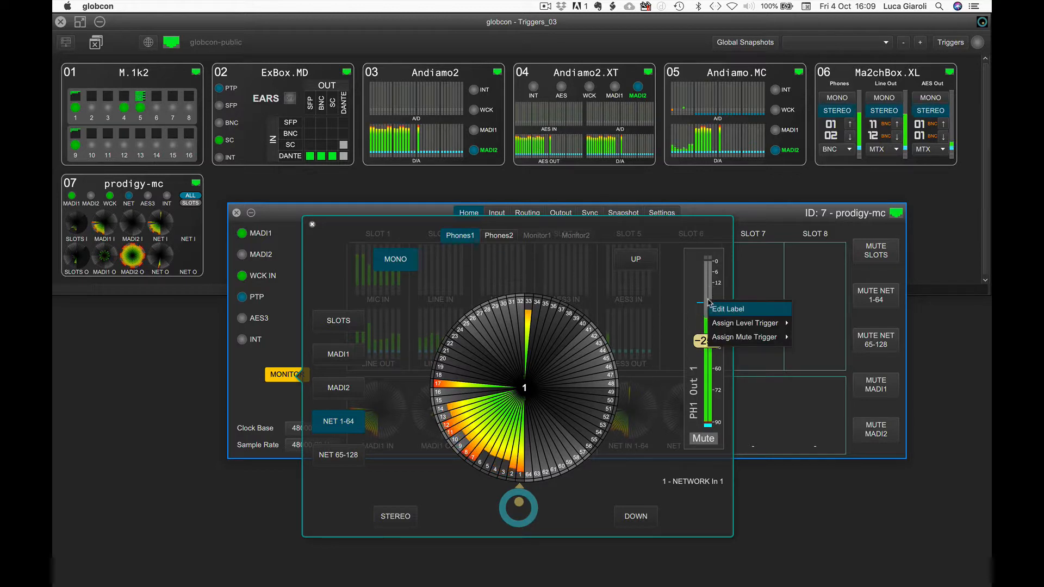
pyautogui.moveTo(756, 323)
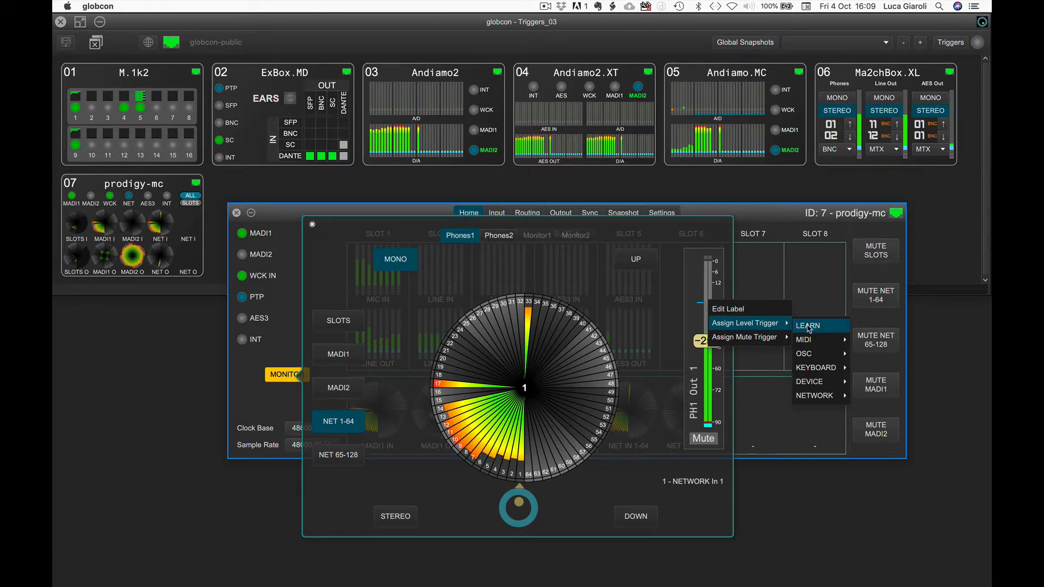
pyautogui.click(808, 326)
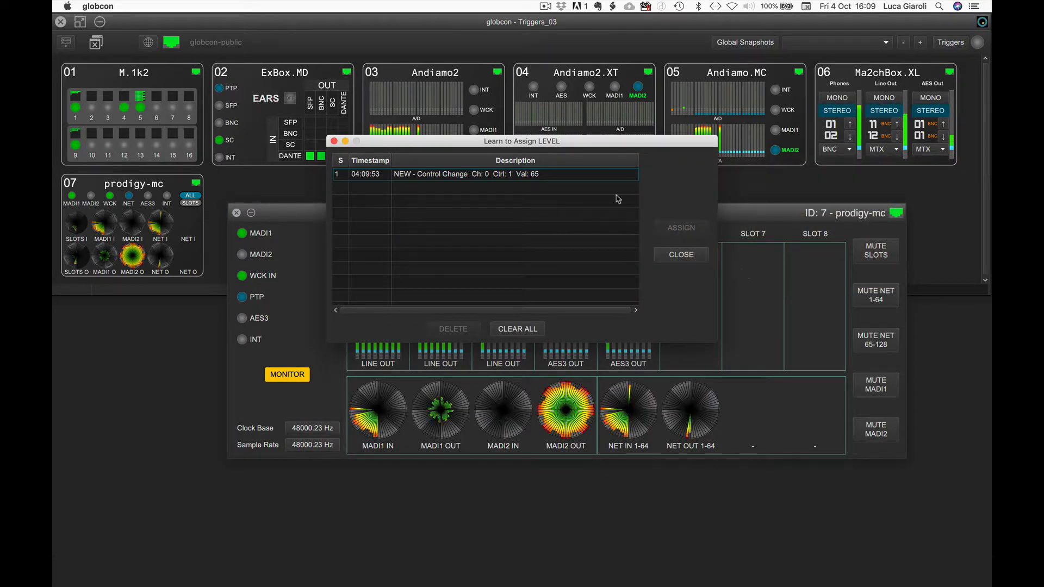
pyautogui.click(598, 181)
pyautogui.click(679, 227)
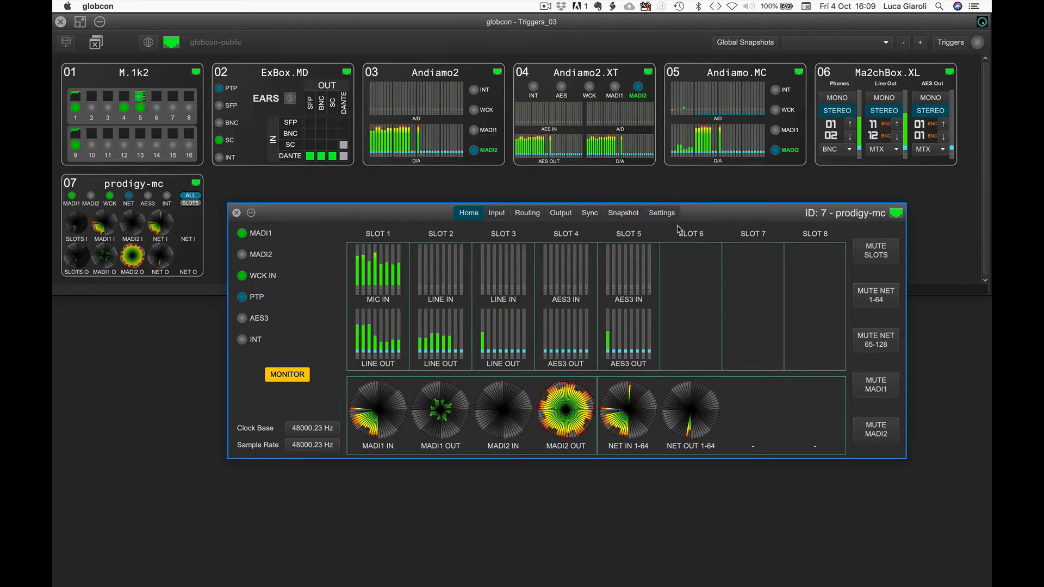
pyautogui.click(280, 375)
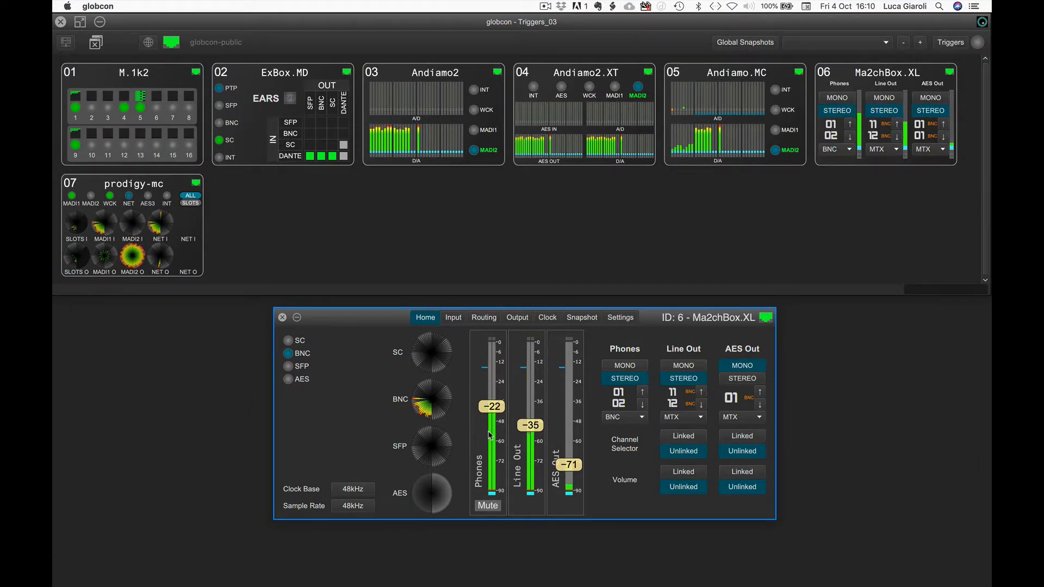
# Assign the learned Control Change Ch 0 Ctrl 75 as level trigger for the Ma2chBox.XL Phones fader
pyautogui.rightClick(491, 382)
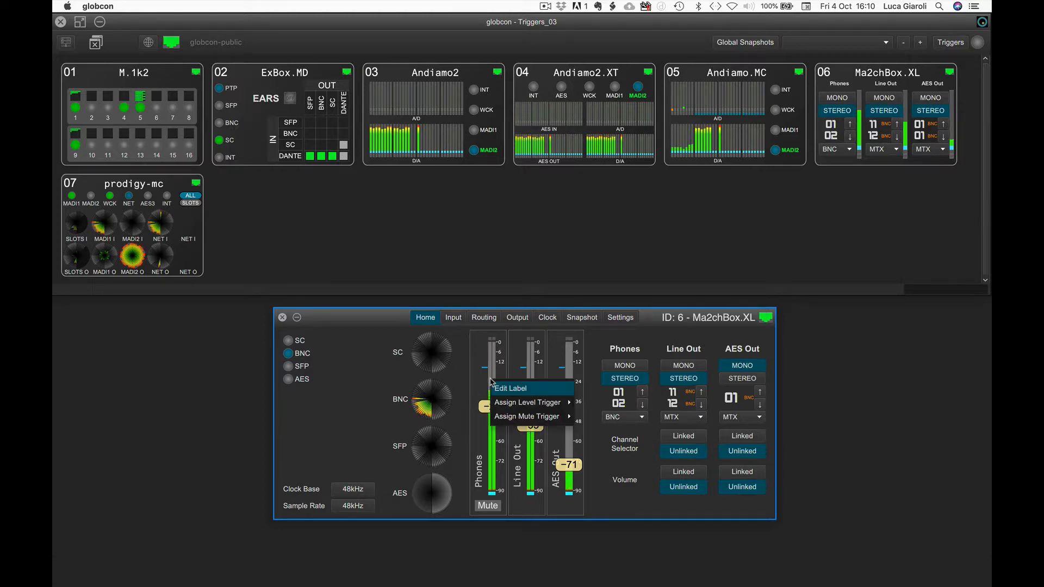
pyautogui.moveTo(508, 405)
pyautogui.click(591, 407)
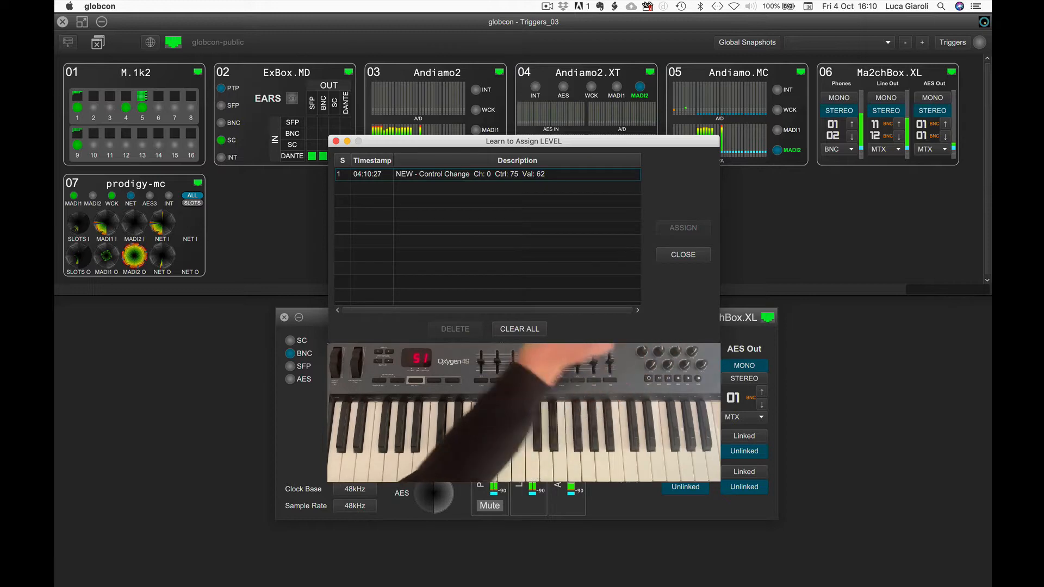
pyautogui.click(458, 176)
pyautogui.click(698, 229)
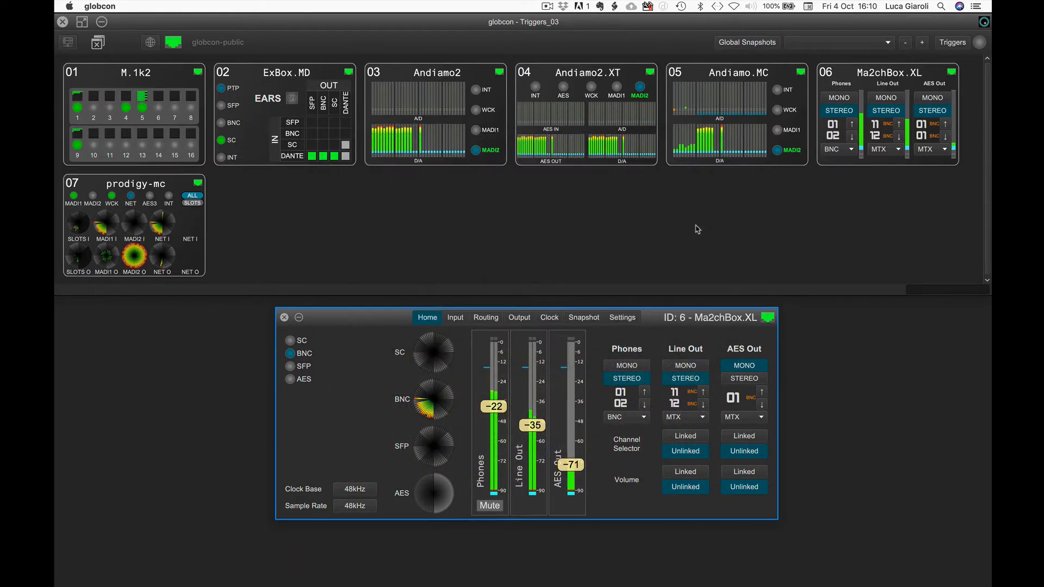
# Assign the learned Control Change Ch 0 Ctrl 76 as level trigger for the Ma2chBox.XL Line Out fader
pyautogui.rightClick(536, 382)
pyautogui.click(630, 401)
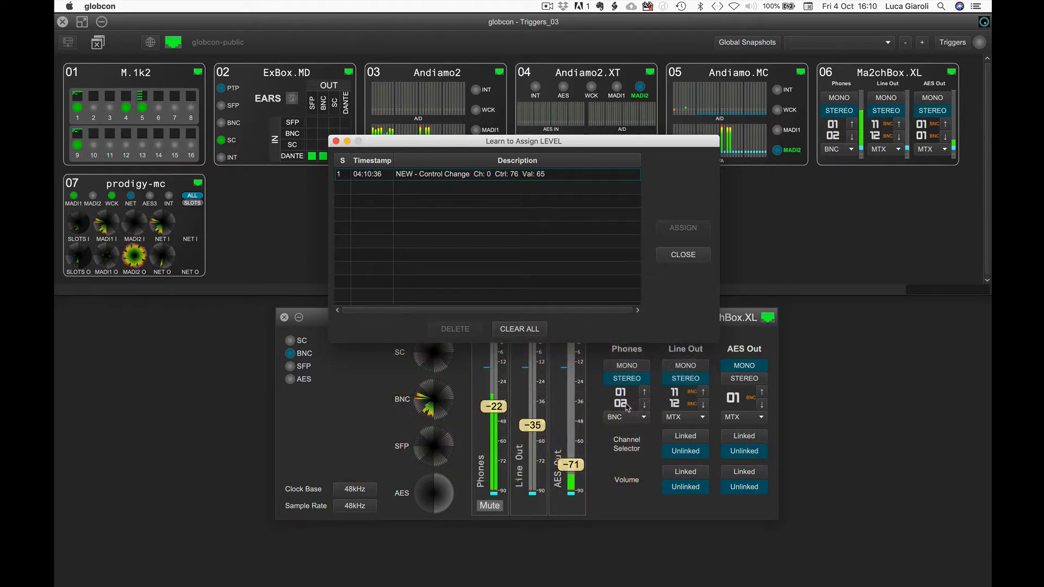
pyautogui.click(521, 174)
pyautogui.click(683, 228)
# Assign the learned Control Change Ch 0 Ctrl 92 as level trigger for the Ma2chBox.XL AES Out fader
pyautogui.rightClick(581, 405)
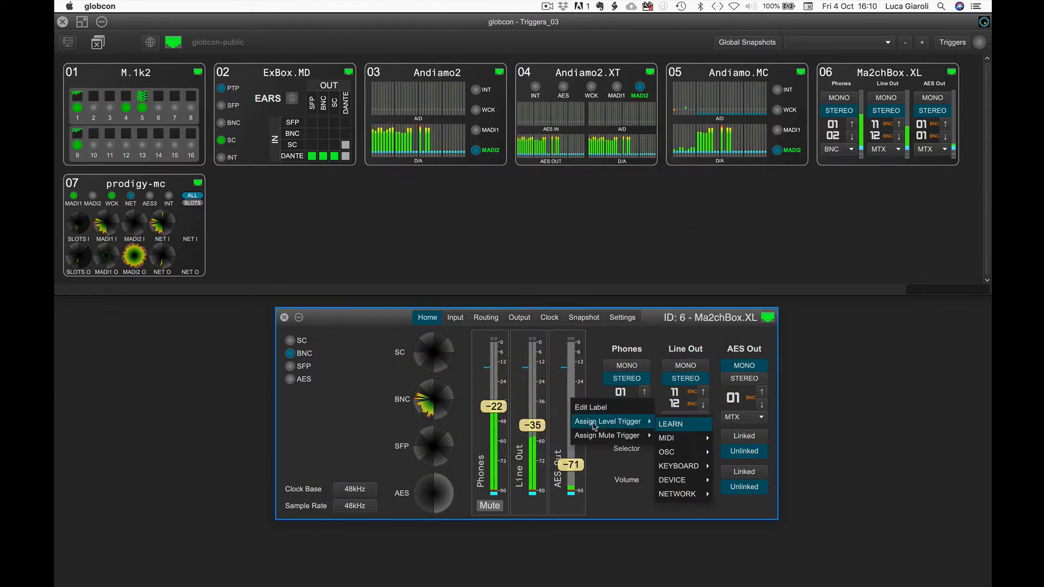
pyautogui.click(677, 424)
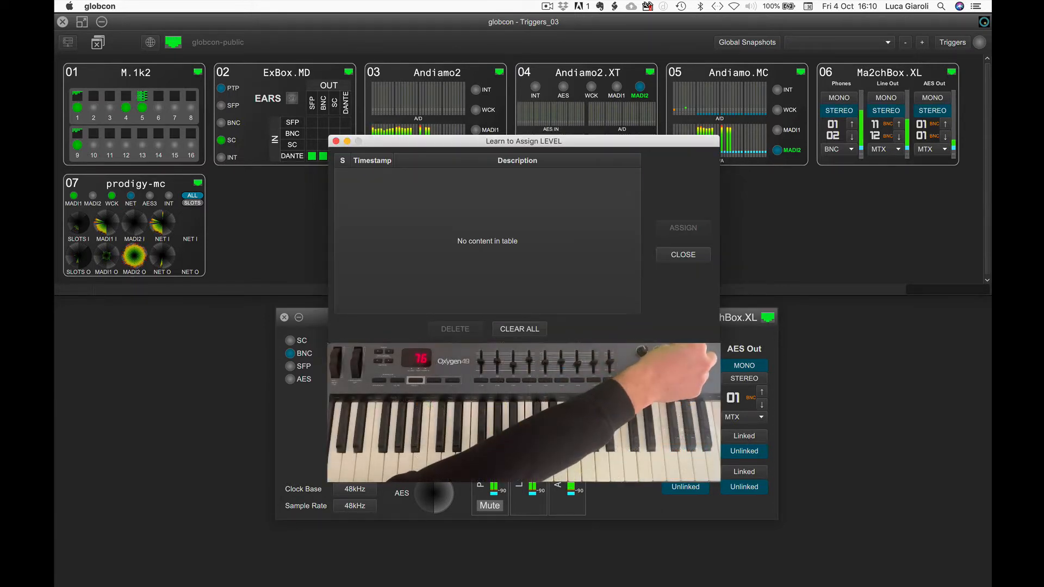
pyautogui.click(401, 175)
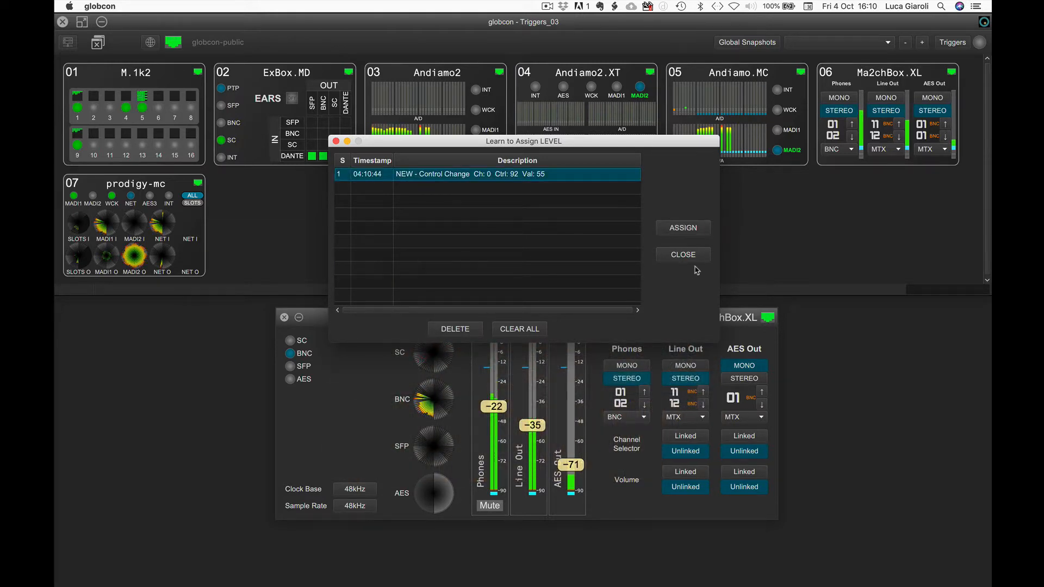
pyautogui.click(685, 227)
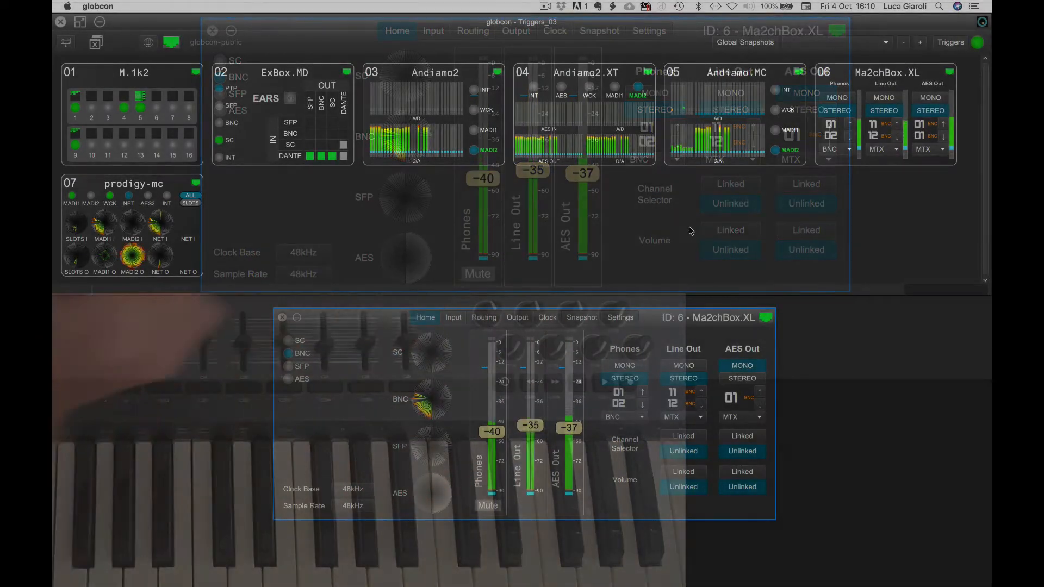
# Recall the PROD.MC+MBOX layout to show the prodigy-mc inputs together with the Ma2chBox.XL
pyautogui.press('Tab')
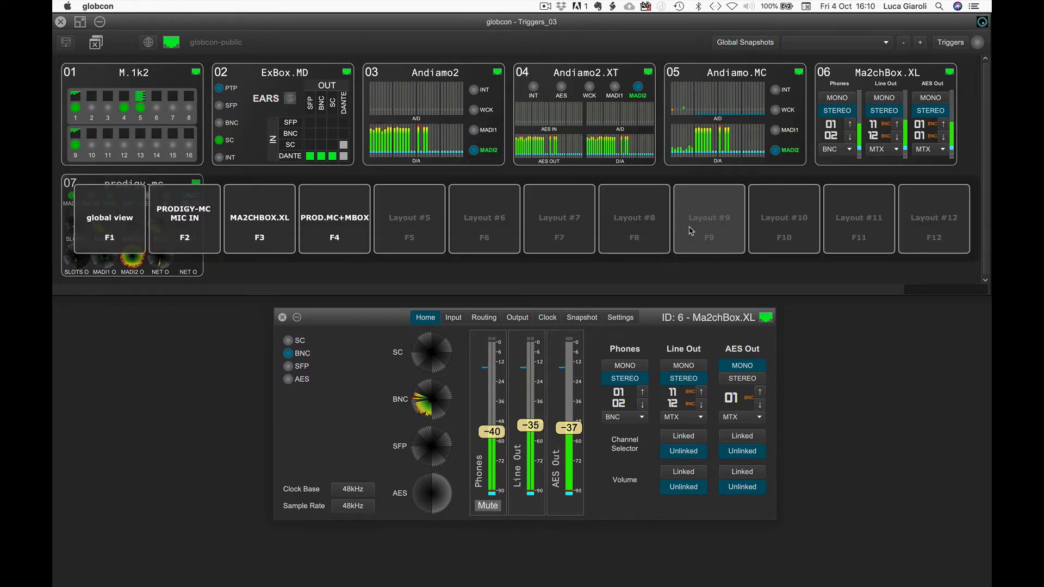
pyautogui.click(338, 220)
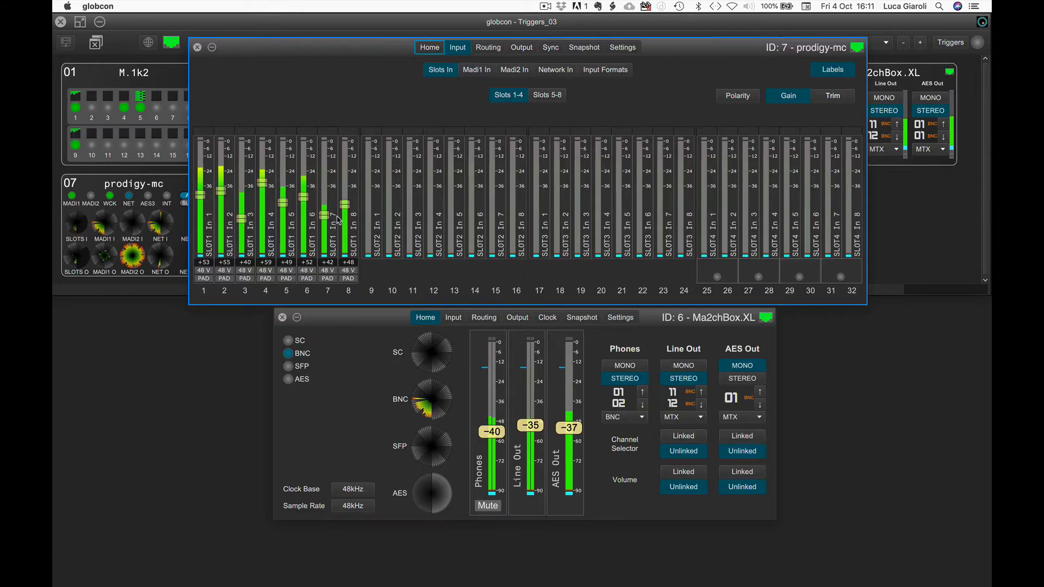